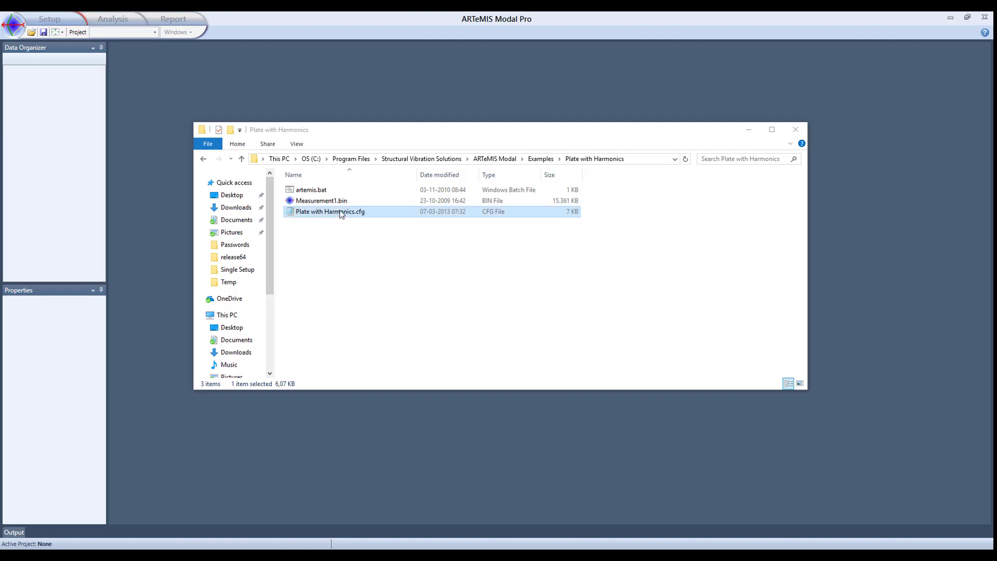
Step: Load Plate with Harmonics.cfg and compute singular values of its spectral densities
drag(341, 214, 357, 412)
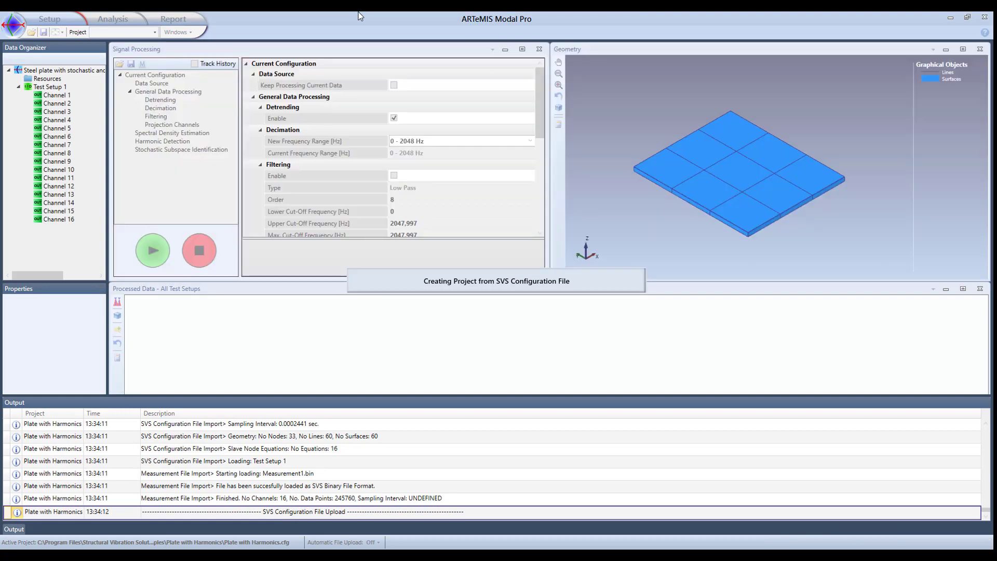
click(161, 251)
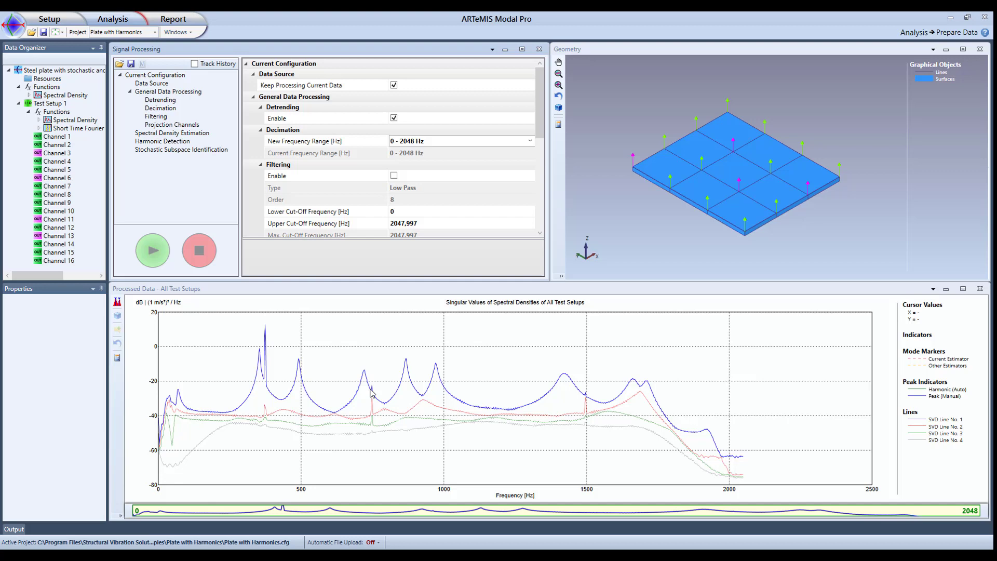
Step: Add harmonic peak indicators at 1496 Hz with interval 4, descending direction and 4 divisions
click(587, 399)
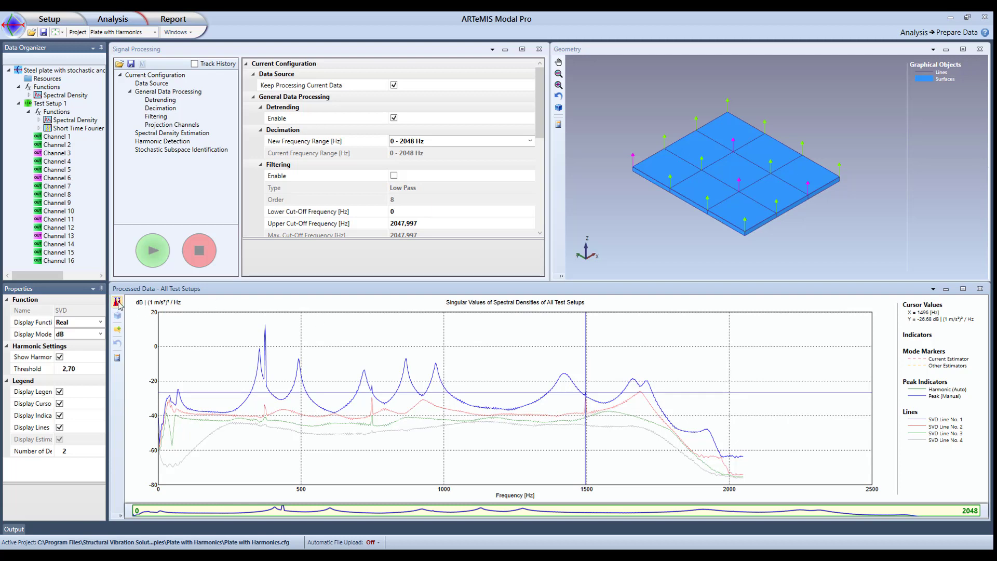
click(118, 303)
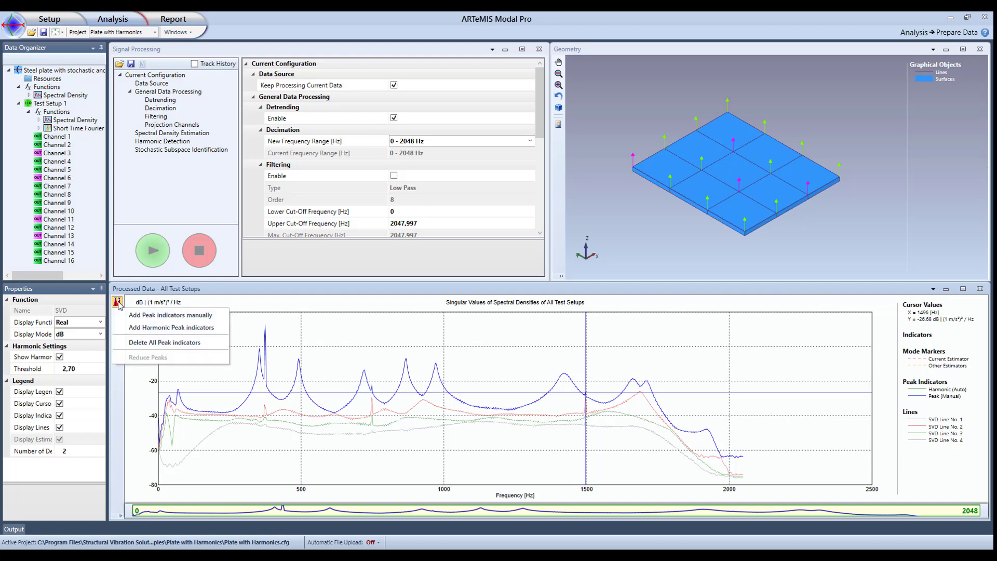
click(155, 328)
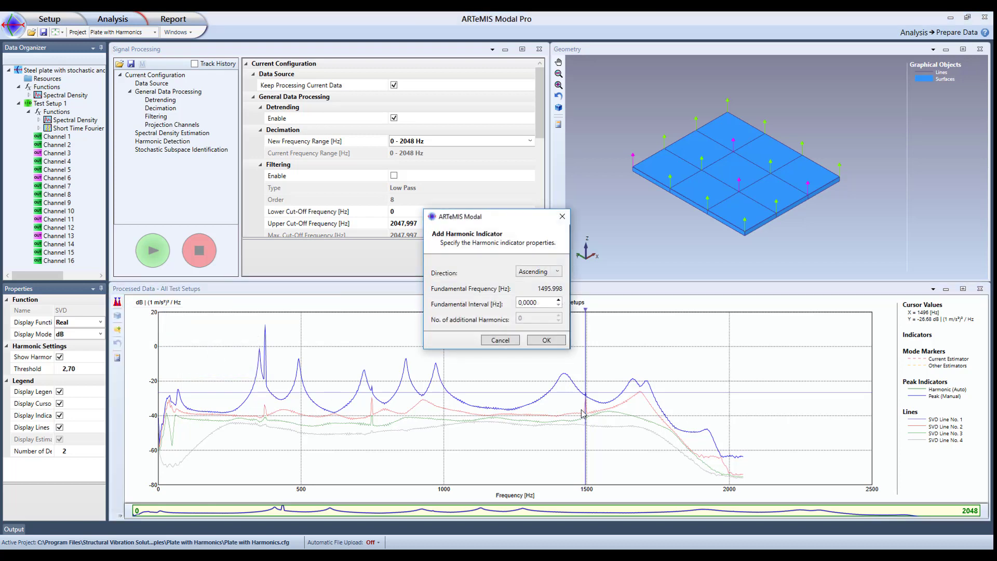
click(558, 300)
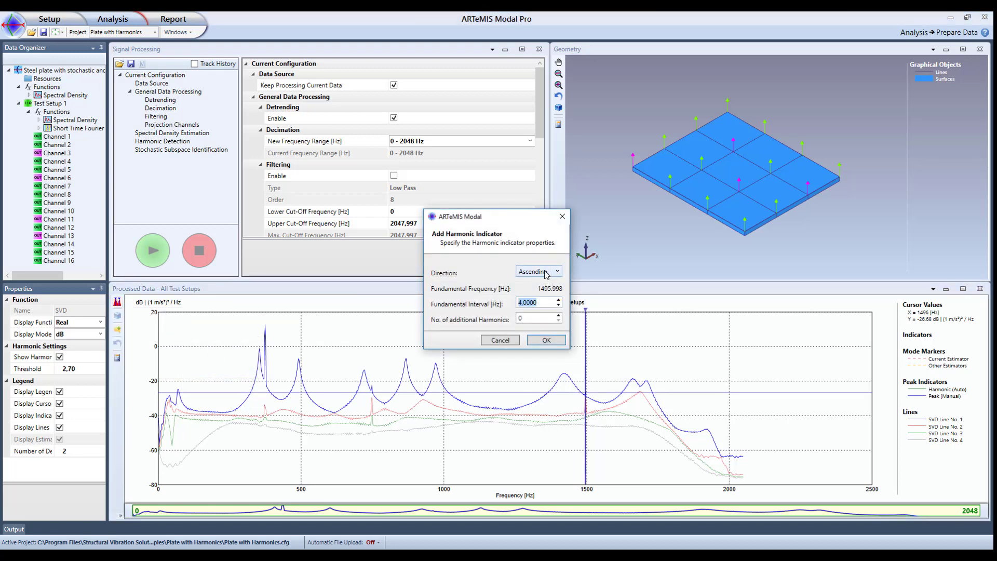
click(549, 273)
click(549, 294)
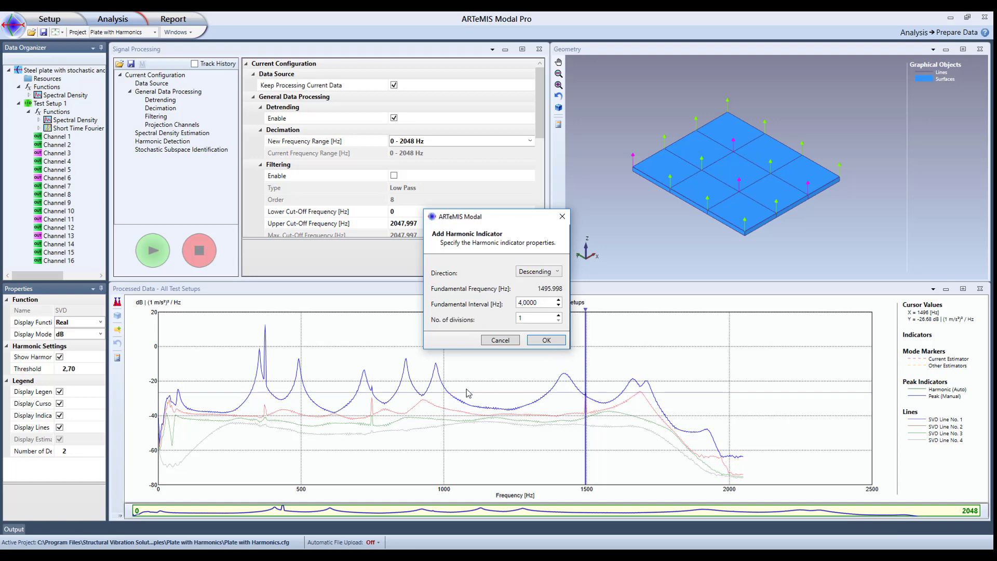
click(559, 316)
click(558, 315)
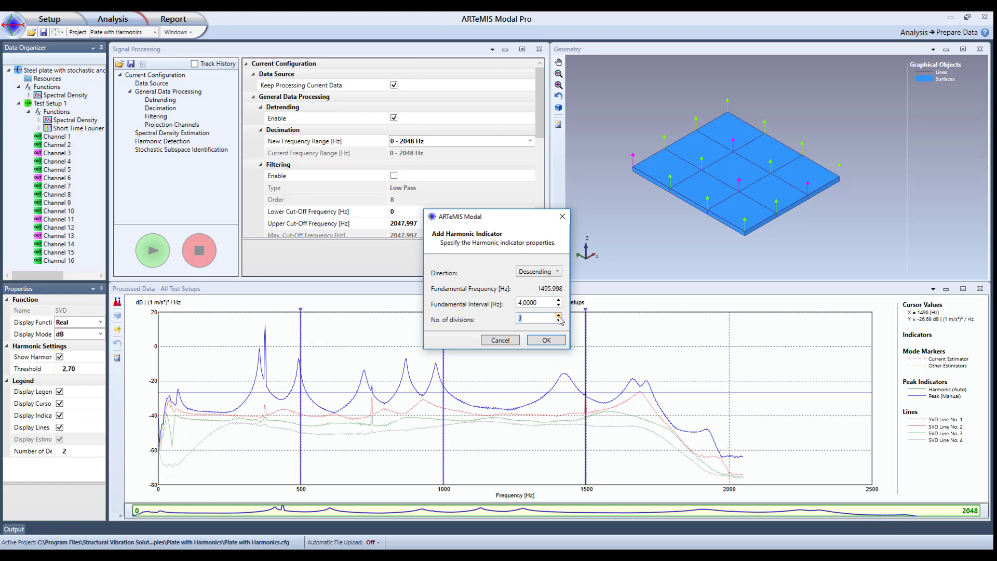
click(558, 315)
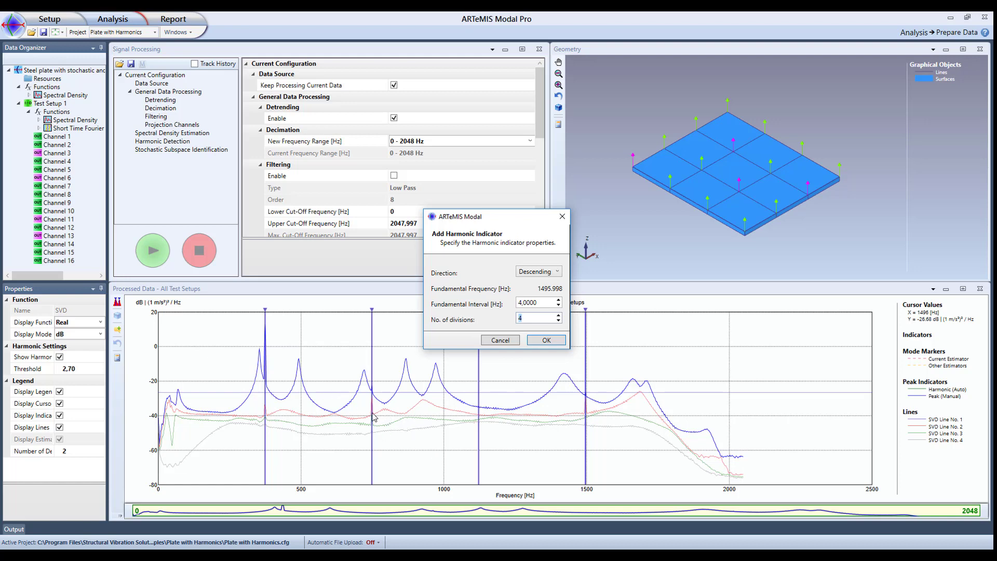
click(556, 345)
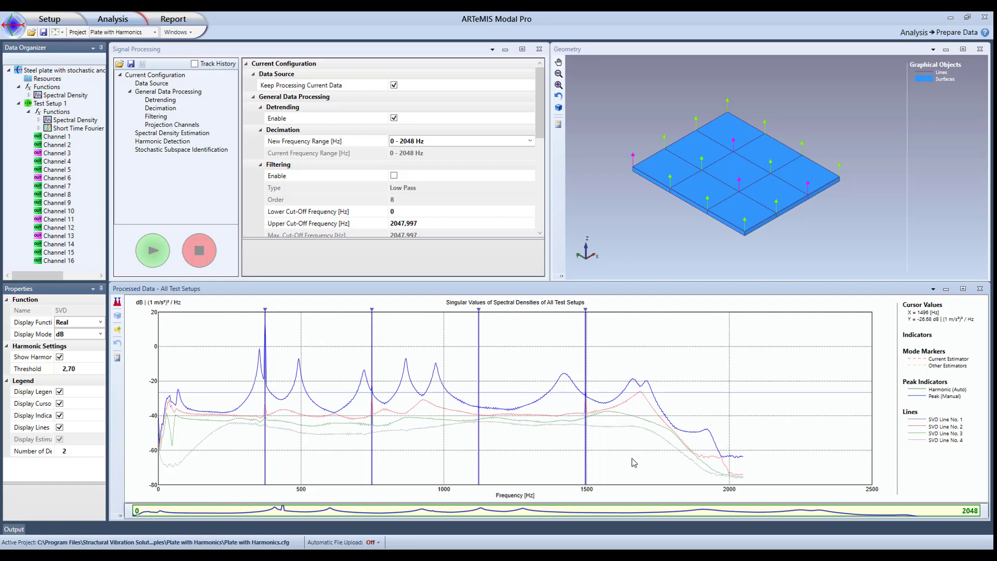
Step: Bring up Reduce Peaks settings and keep Orthogonal Projection as the reduction approach
click(118, 305)
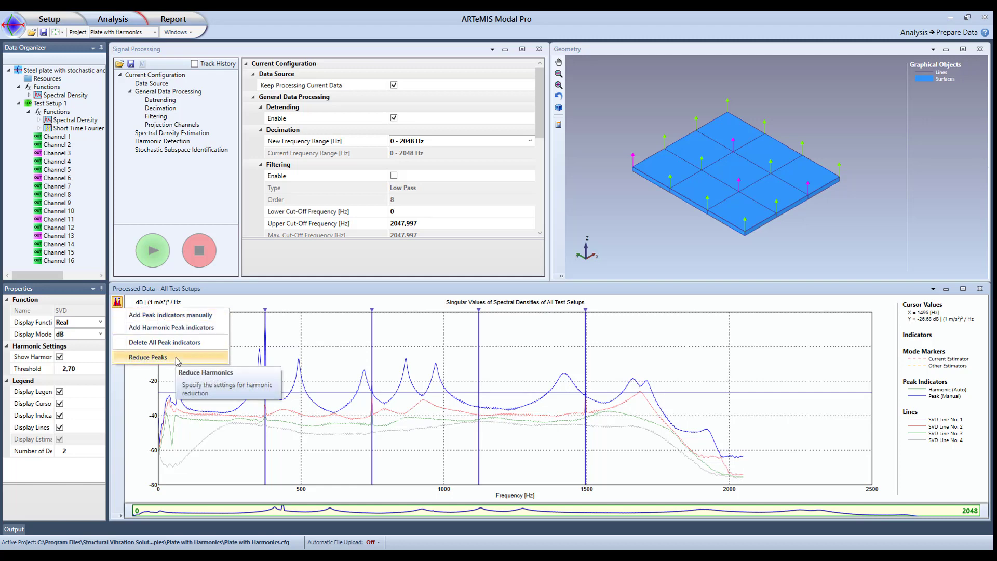
click(148, 358)
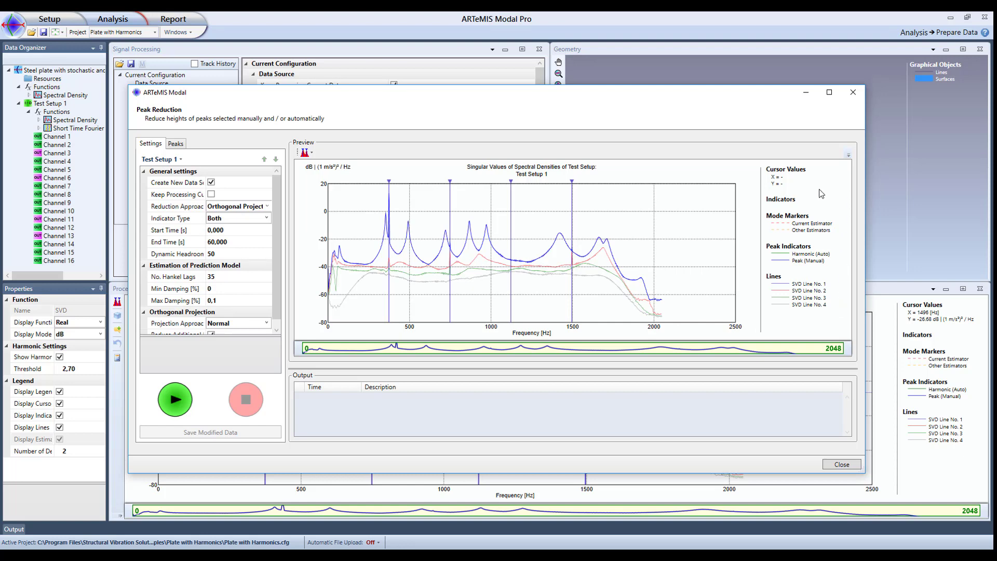
click(234, 228)
click(272, 212)
click(268, 209)
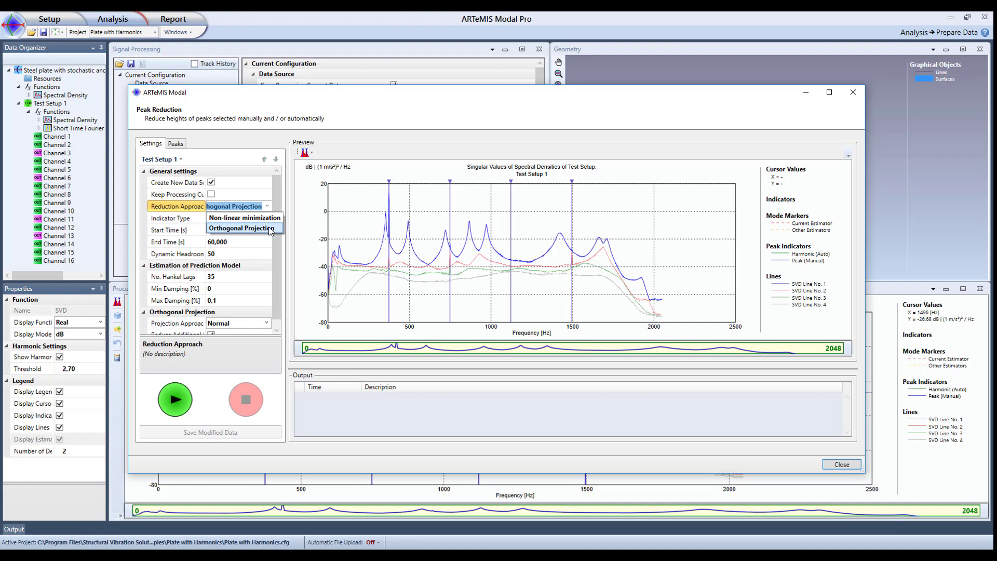
click(270, 228)
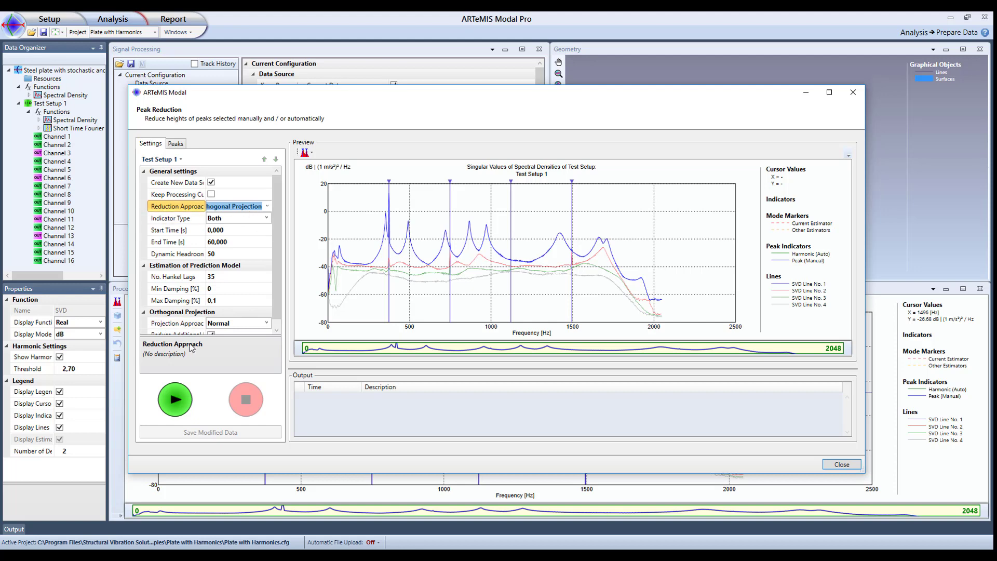
Step: Run the harmonic peak reduction and wait for the before-and-after spectra
click(176, 399)
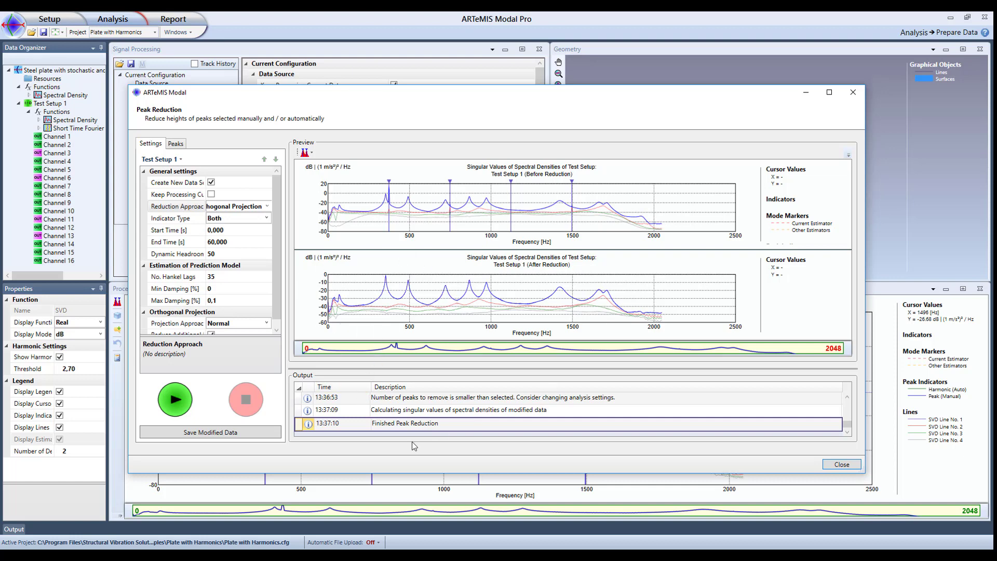
Step: Save the peak-reduced data as a new Test Setup 1 data set, then close Peak Reduction
click(197, 435)
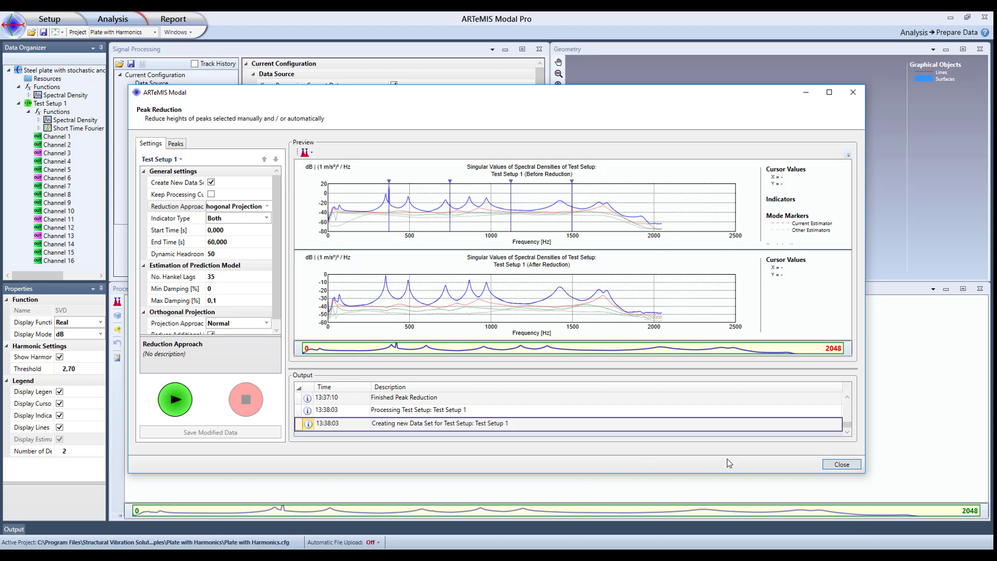
click(838, 467)
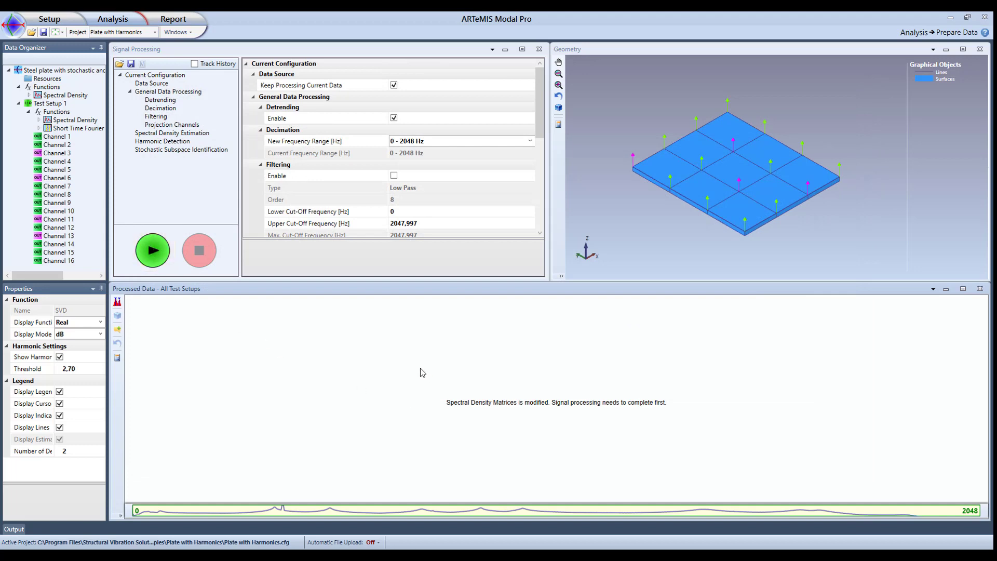
Step: Rerun signal processing to recompute spectral density singular values with the harmonics reduced
click(161, 257)
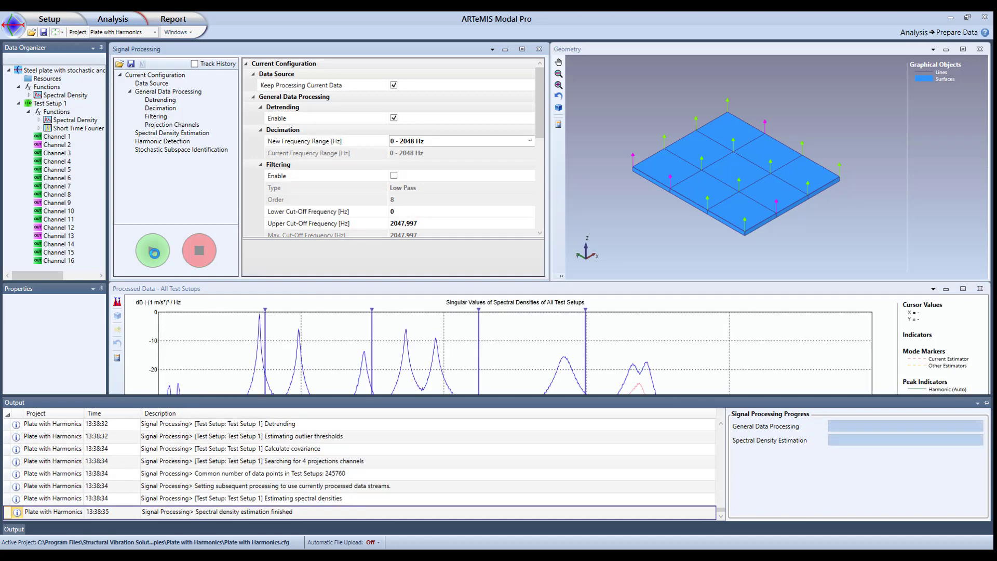
Step: Delete all harmonic peak indicators and show the spectral density plot's settings
click(117, 303)
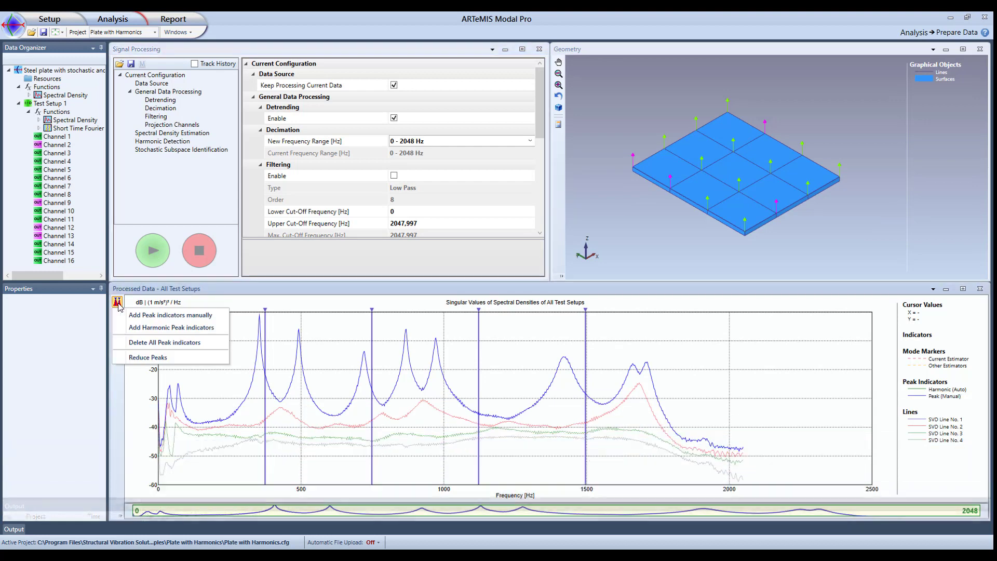
click(181, 343)
click(499, 324)
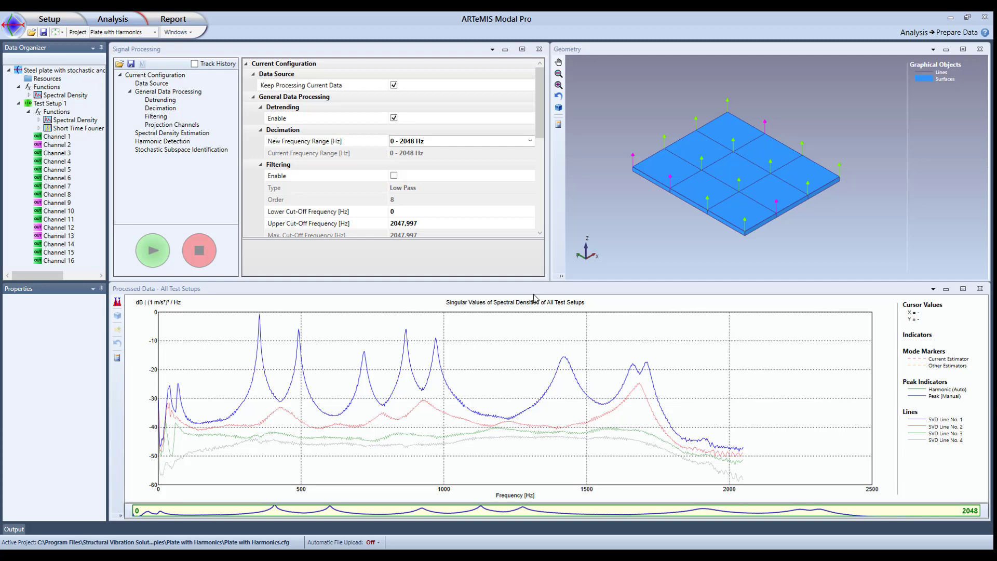
click(125, 304)
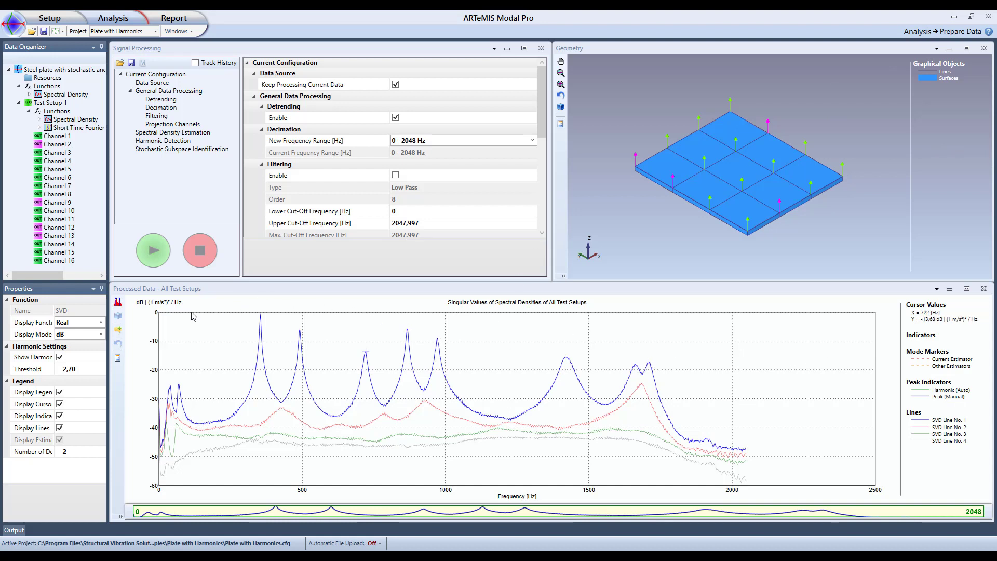
Step: Switch to manual peak indicators and mark the structural peak at 722 Hz
click(118, 303)
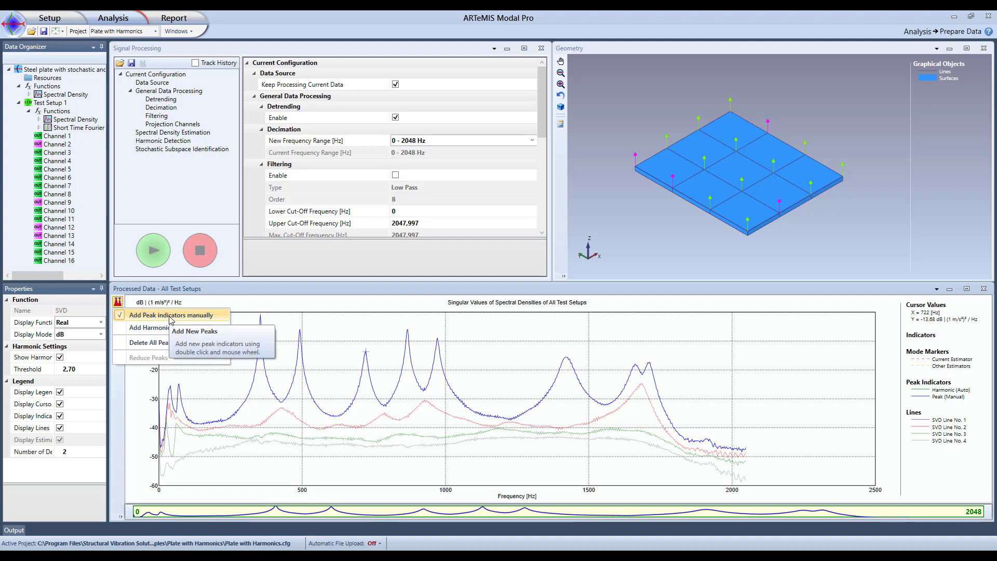
click(344, 306)
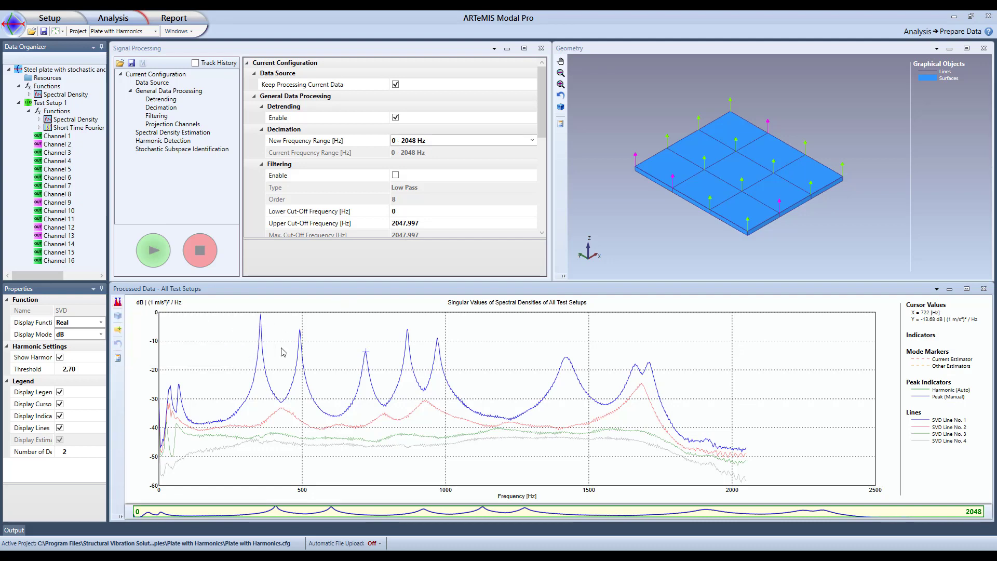
click(367, 348)
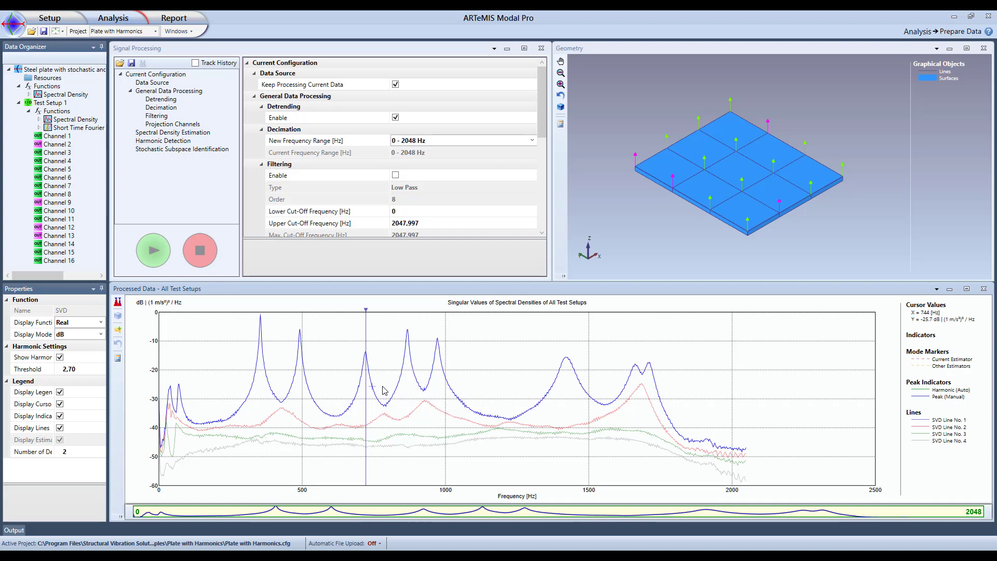
Step: Open Peak Reduction settings for the 722 Hz manual peak indicator
click(118, 303)
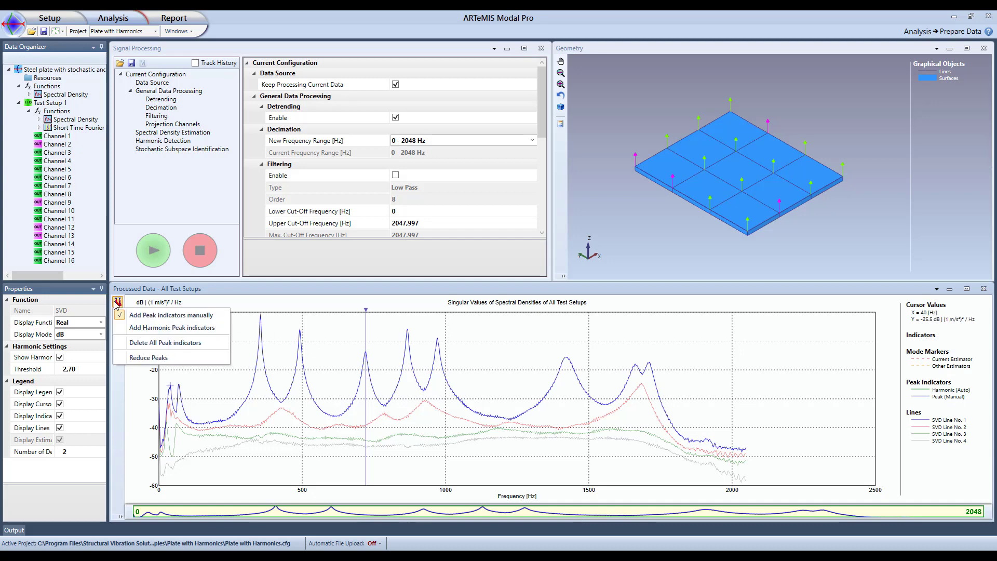
click(171, 360)
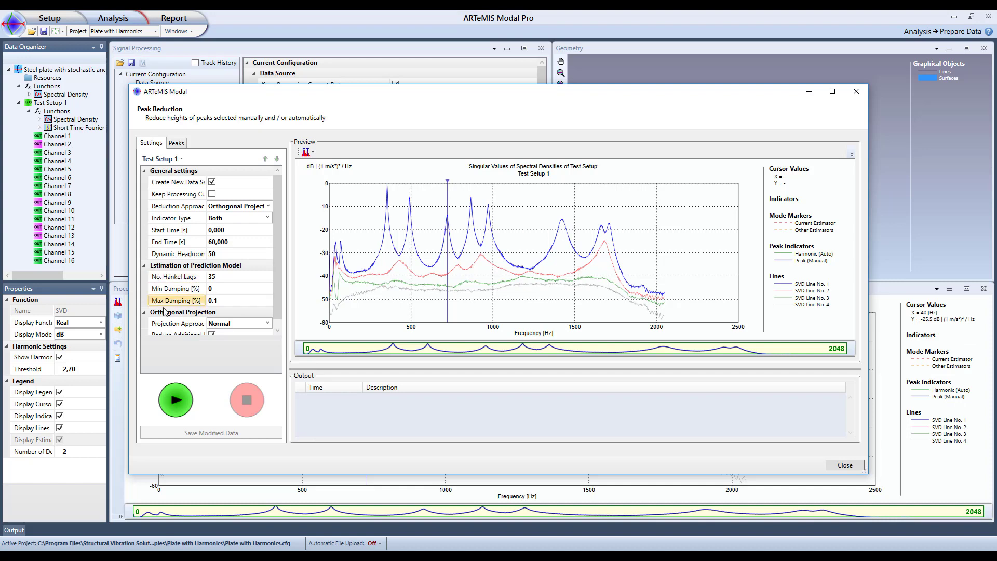
mouse_move(235, 300)
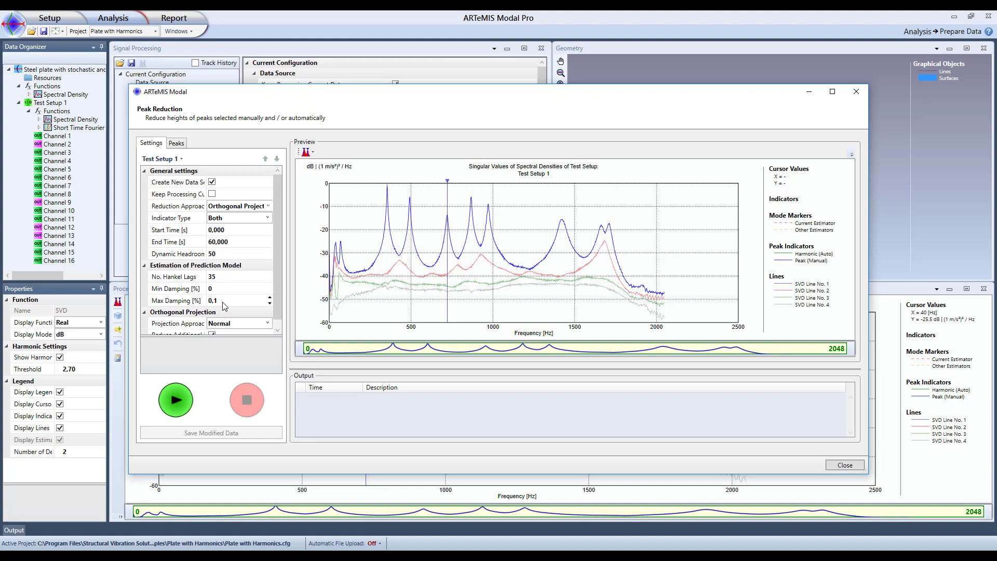
Step: Set Max Damping to 5% and turn off Reduce Additional Peaks
click(224, 305)
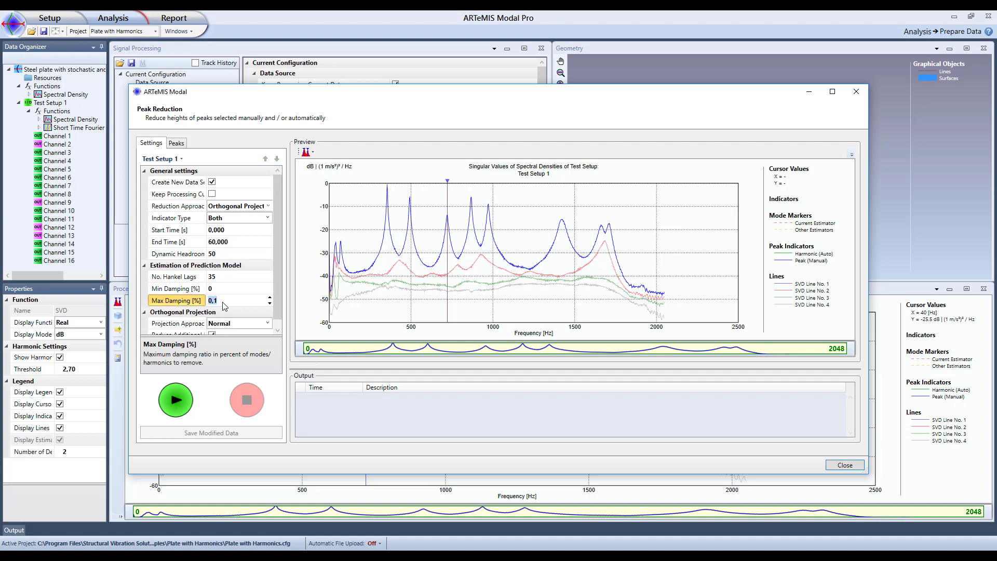
text(5)
click(278, 330)
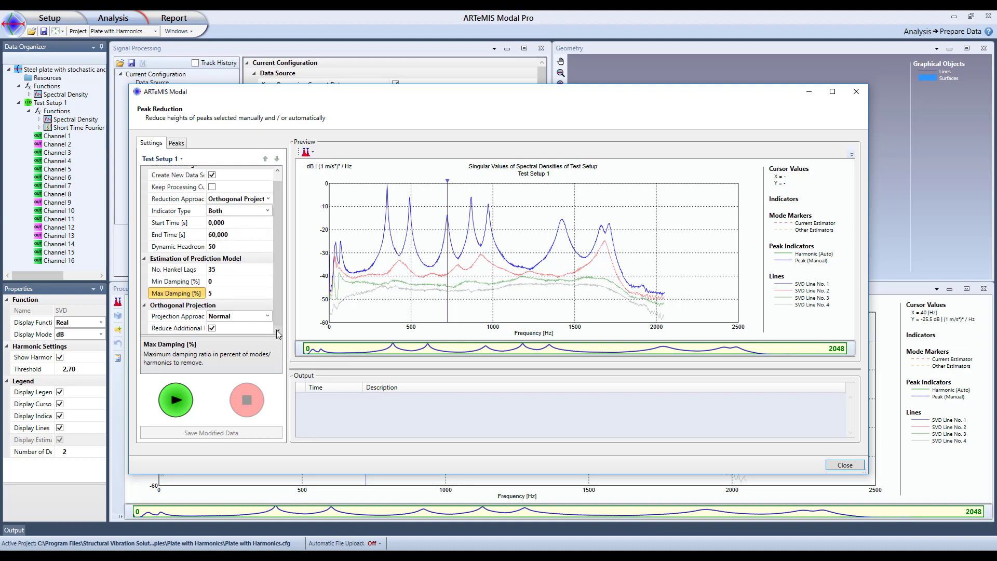
click(172, 329)
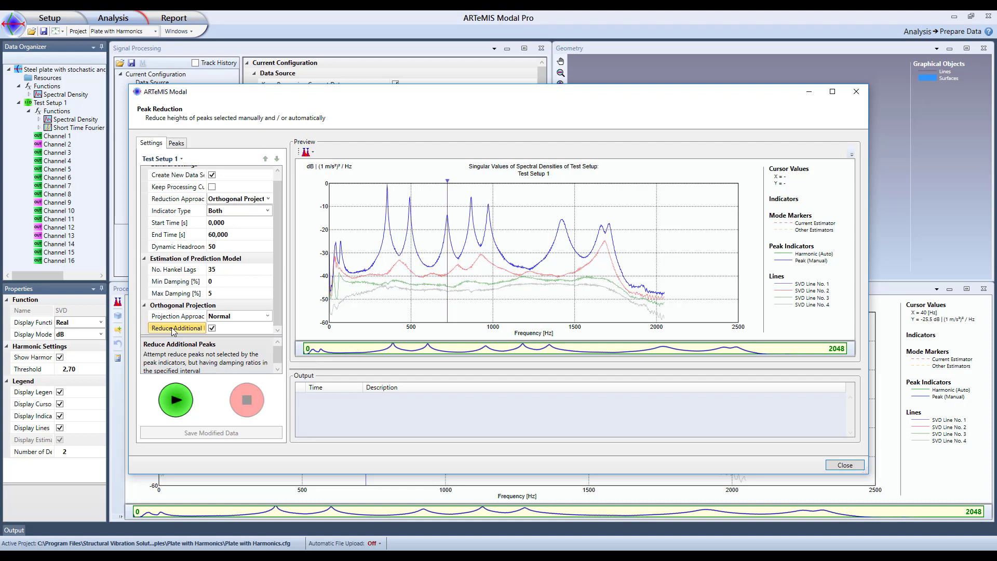
Step: Run the peak reduction on the marked peak and save the result as a new Test Setup 1 data set
click(180, 403)
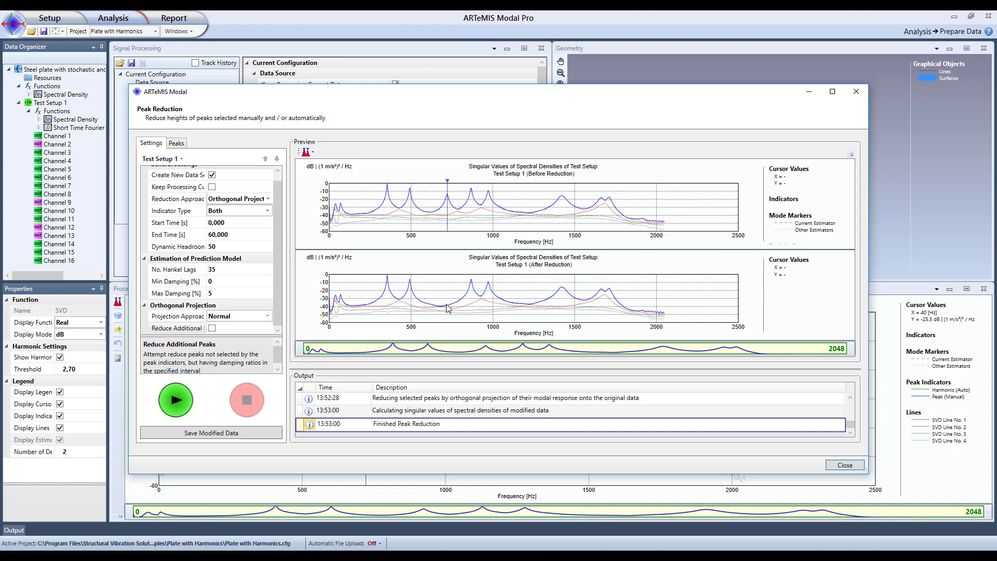
click(235, 436)
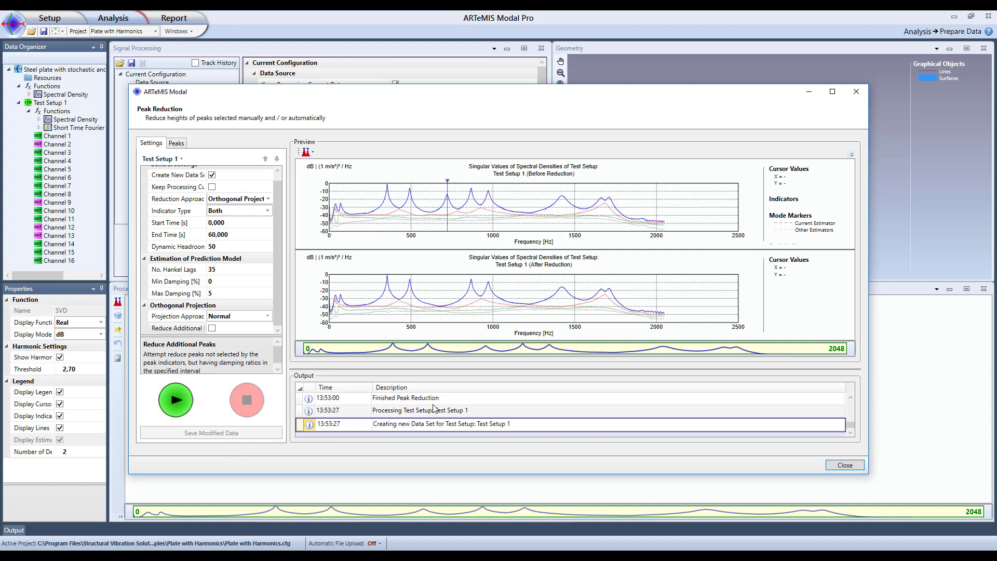
Step: Close Peak Reduction and recompute the spectral densities from the modified data
click(852, 468)
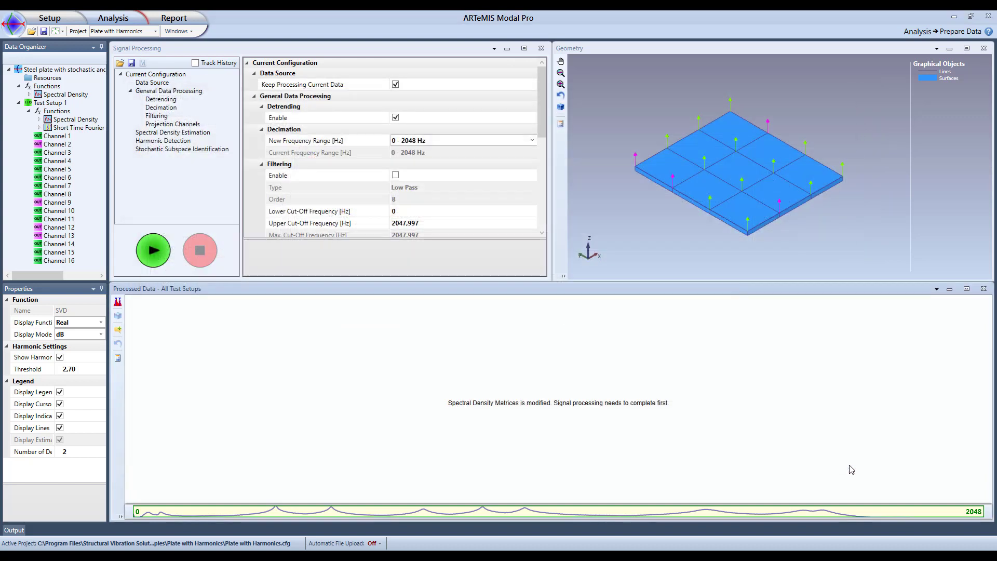
click(152, 253)
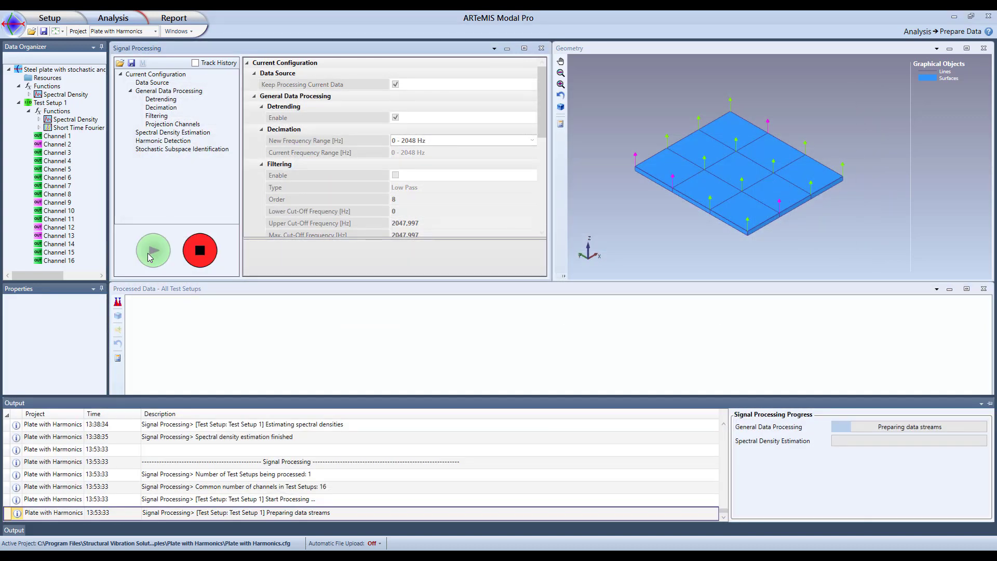